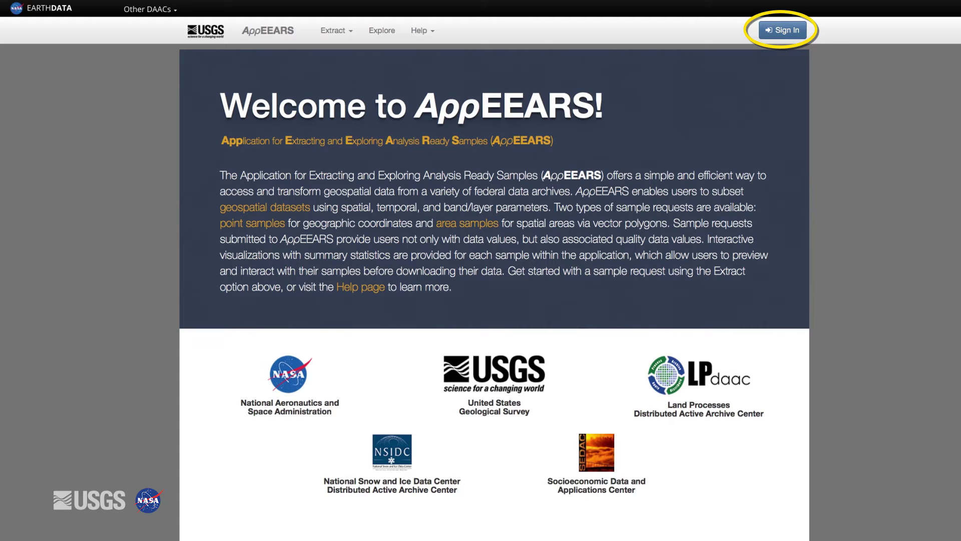
Step: Sign in to AppEEARS with Earthdata credentials
left_click(782, 31)
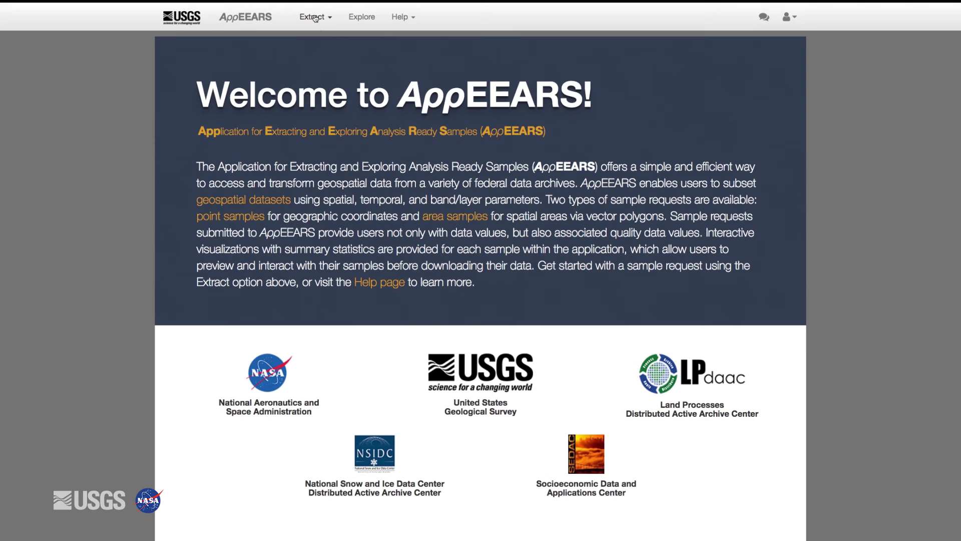
Step: Choose Point Sample from the Extract menu
left_click(315, 17)
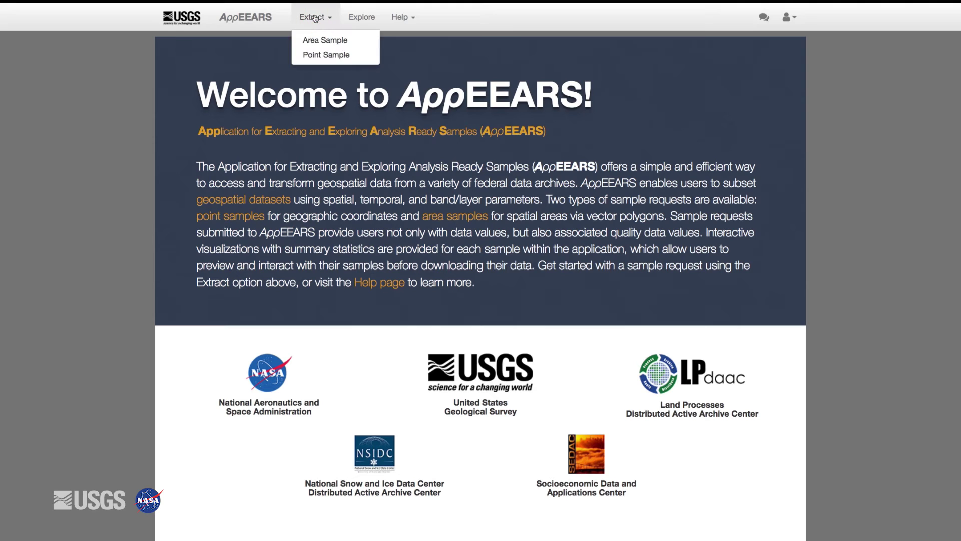
left_click(321, 57)
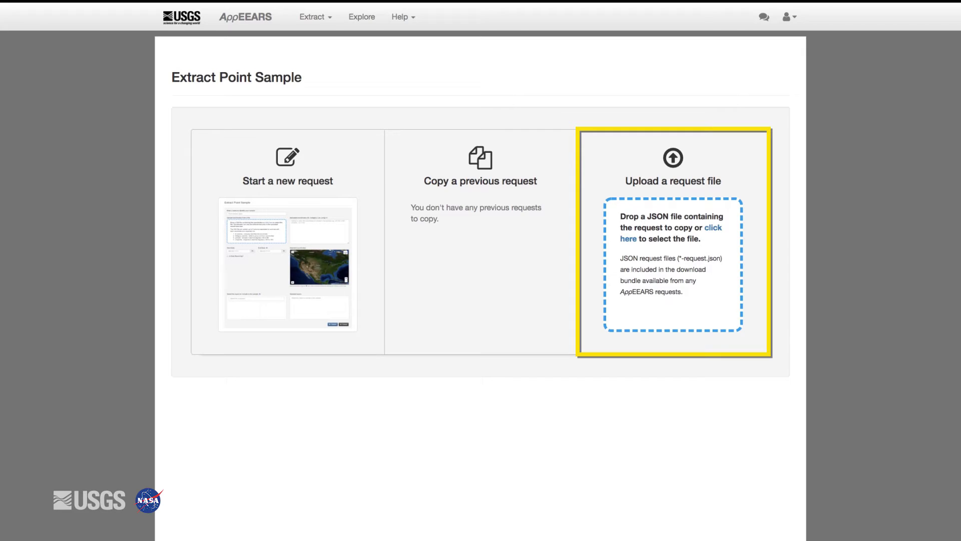
Step: Start a new point sample request named 'Australian Flux Towers' and upload the flux tower coordinate file
left_click(256, 256)
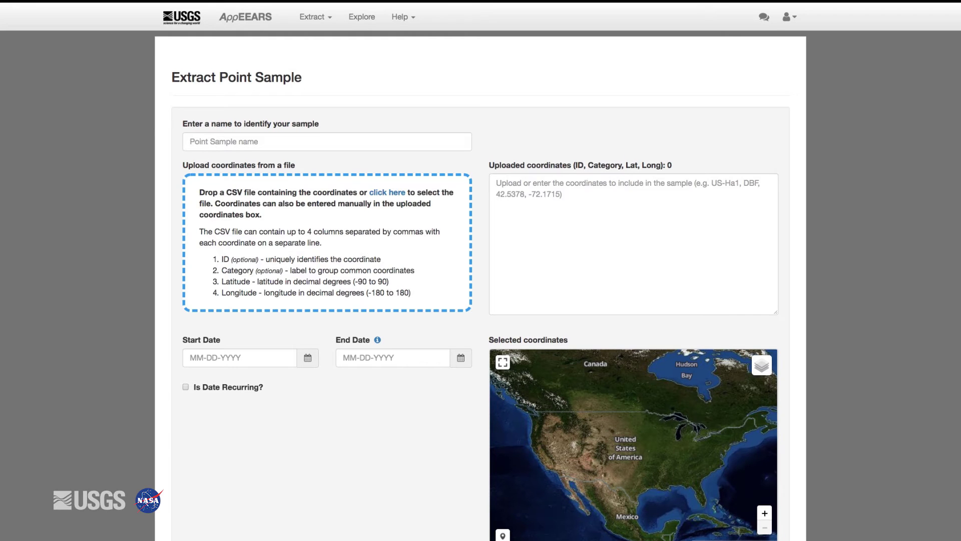
scroll(67, 111, "down", 2)
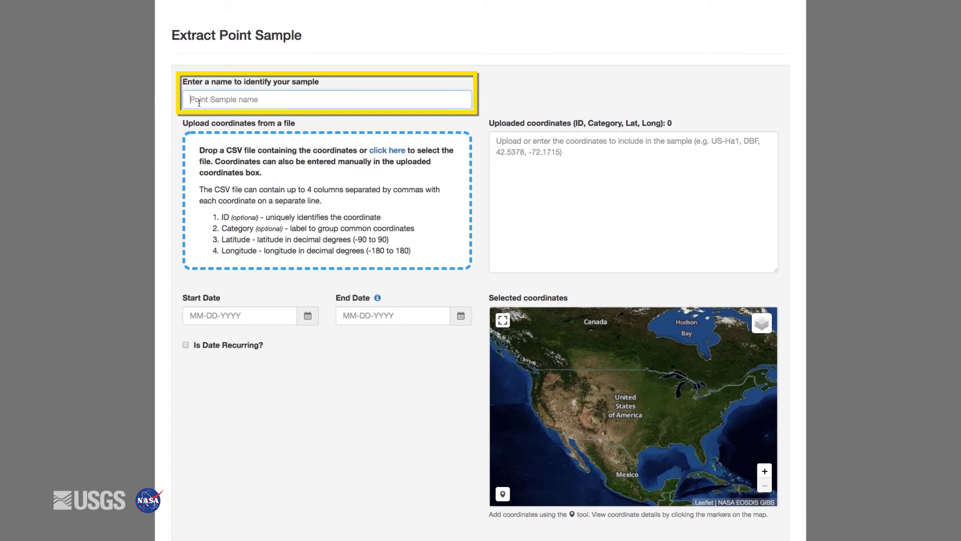
left_click(199, 102)
type("Australian Flux Towers")
key("Tab")
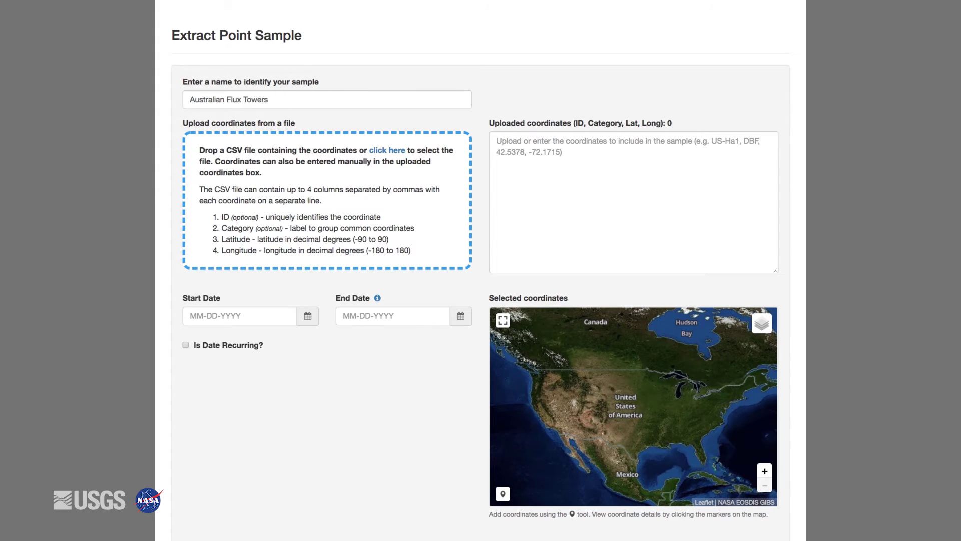
left_click_drag(651, 197, 318, 199)
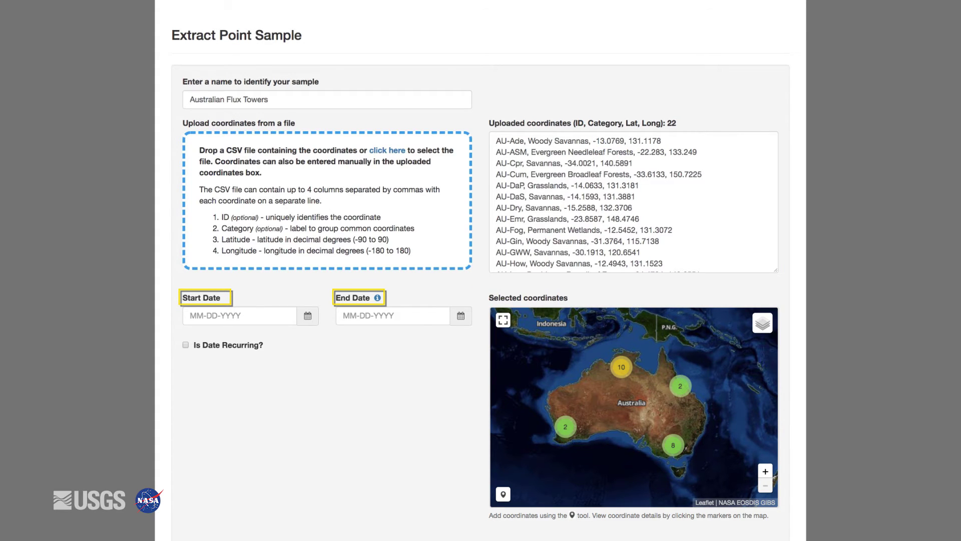
Step: Open the Start Date calendar picker
left_click(307, 315)
Step: Set the start date to 01-01-2015
left_click(355, 339)
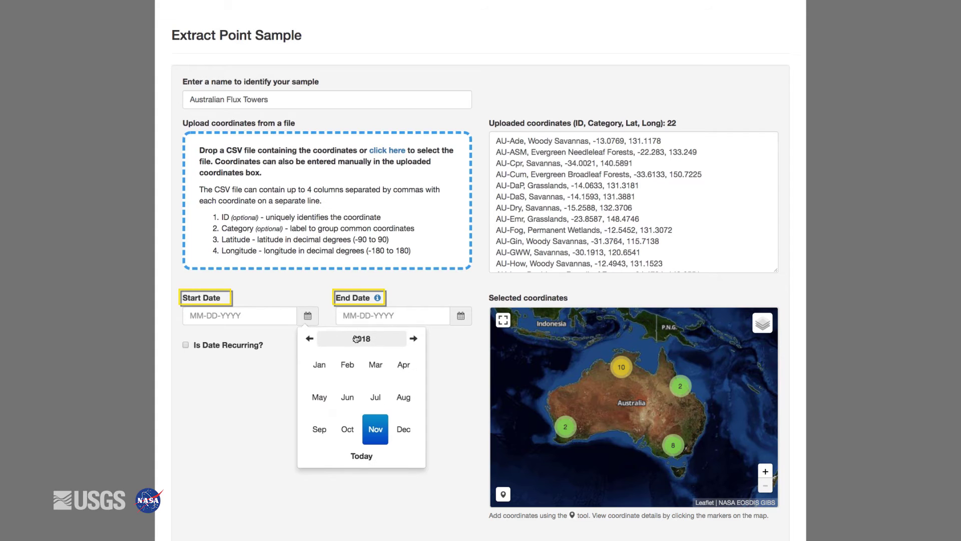
left_click(309, 339)
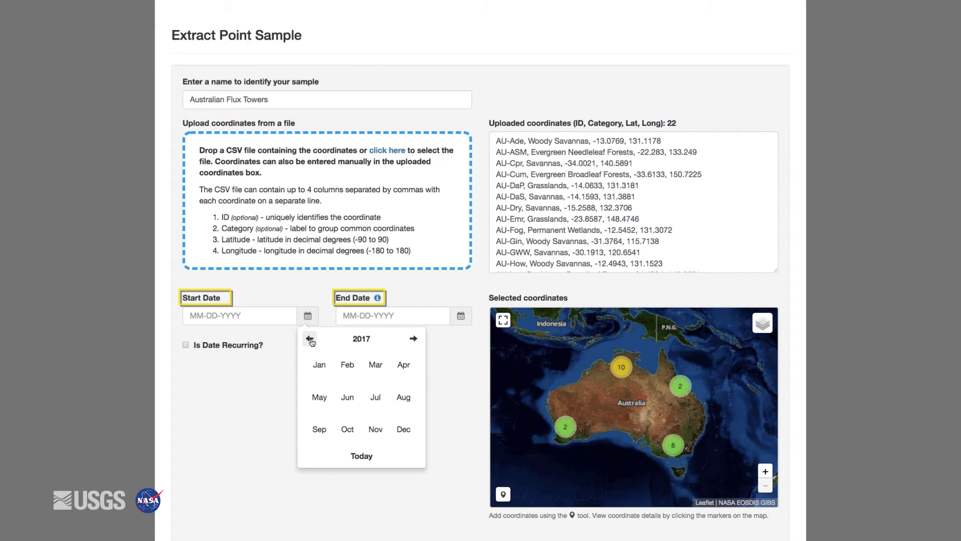
left_click(310, 339)
left_click(310, 339)
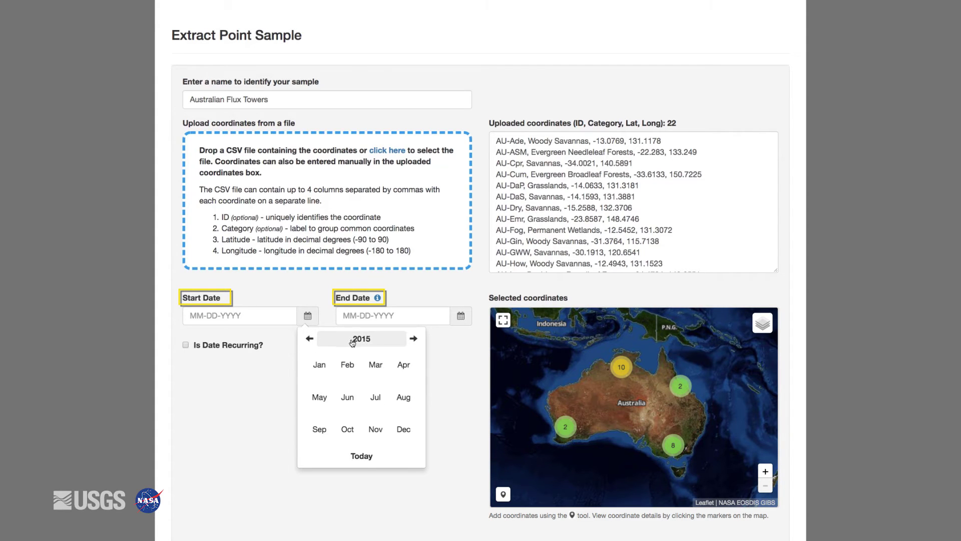
left_click(320, 365)
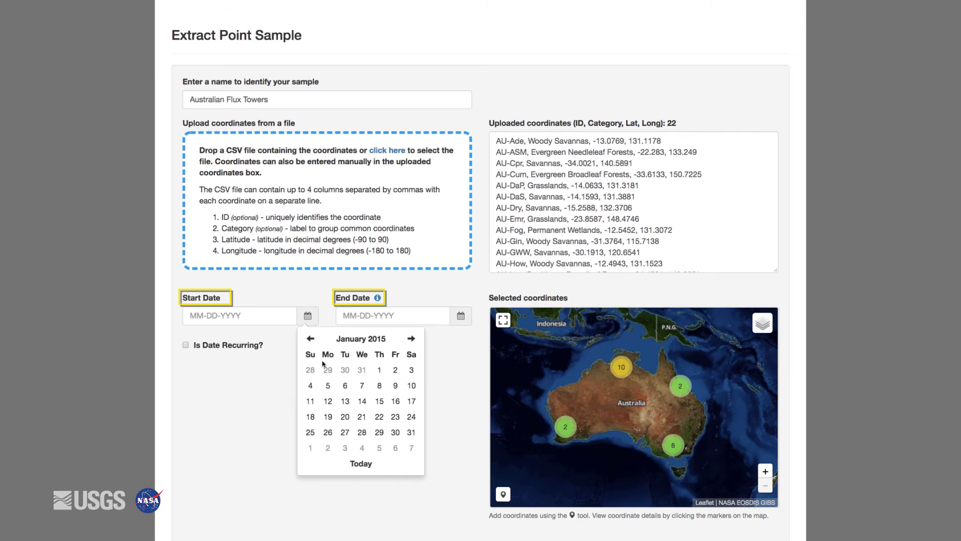
left_click(383, 373)
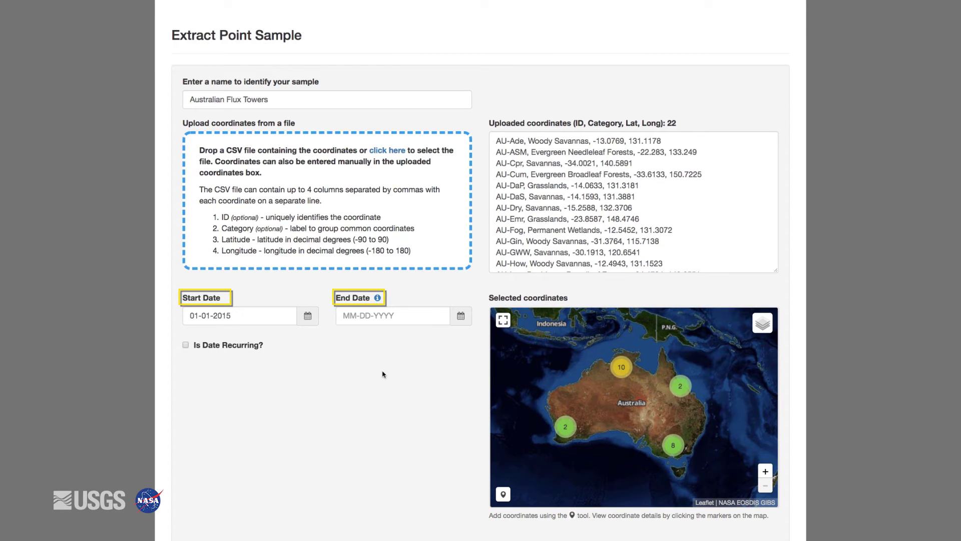
Step: Set the end date to 12-31-2017
left_click(462, 317)
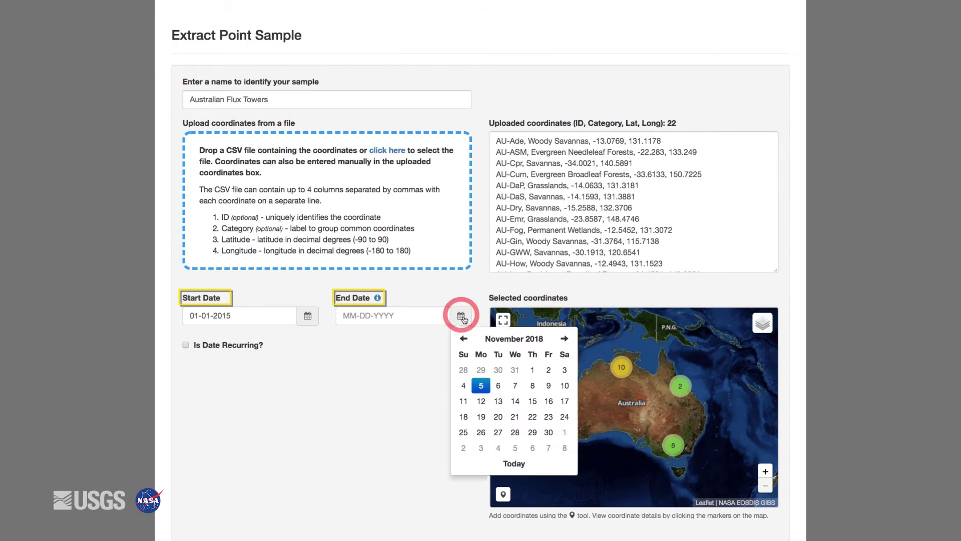
left_click(488, 339)
left_click(463, 339)
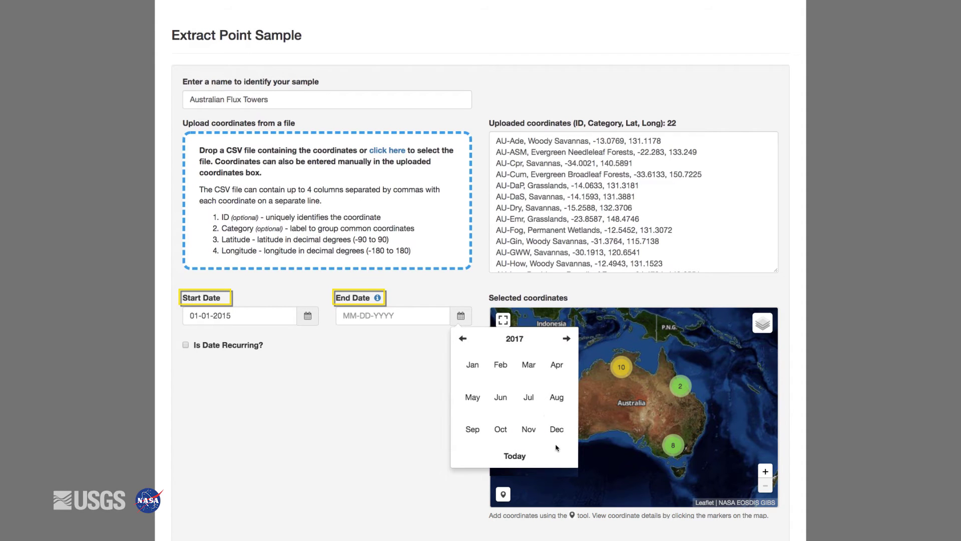
left_click(556, 432)
left_click(463, 449)
Step: Add the LST_Day_1km layer from the 8-day Terra land surface temperature product, leaving Emis_32 out
scroll(953, 392, "down", 3)
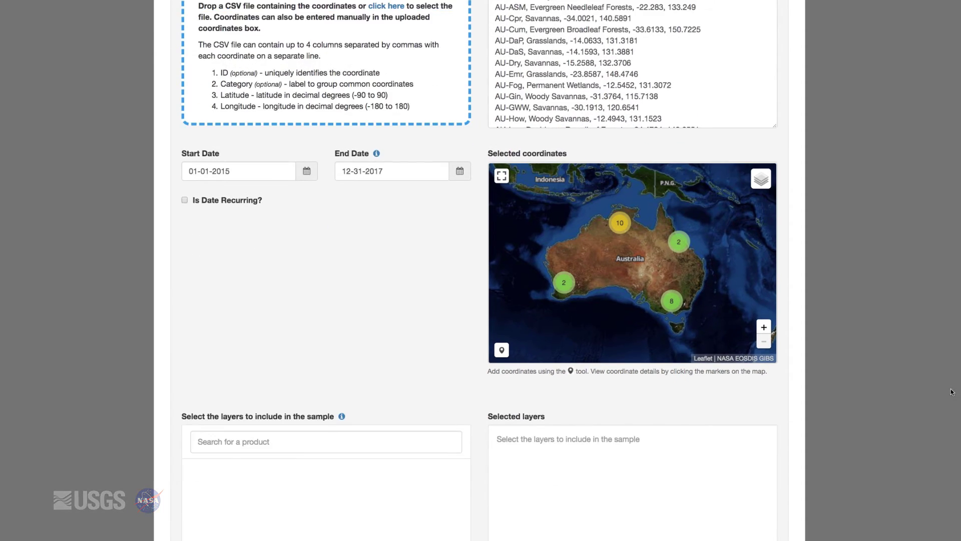
scroll(952, 392, "down", 3)
left_click(325, 278)
type("Tem")
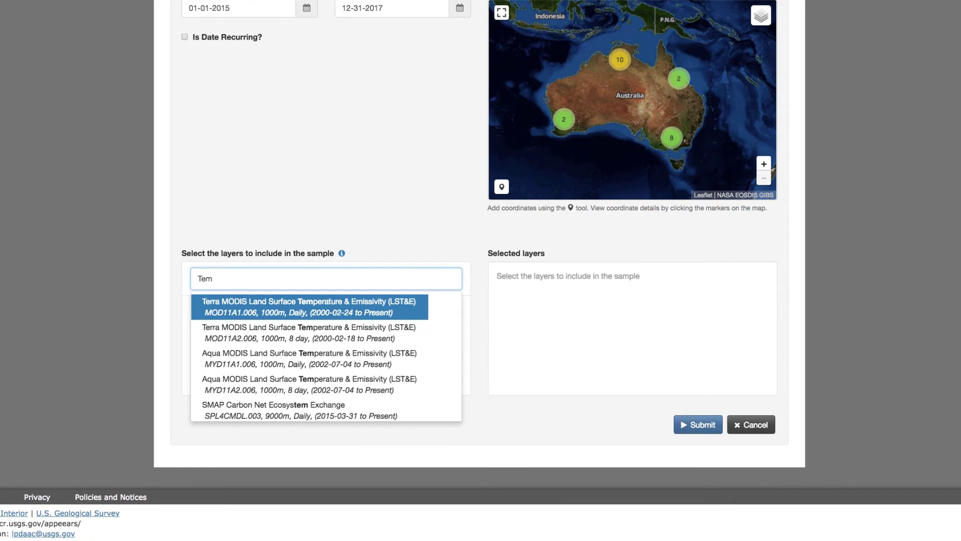
type("per")
left_click(279, 332)
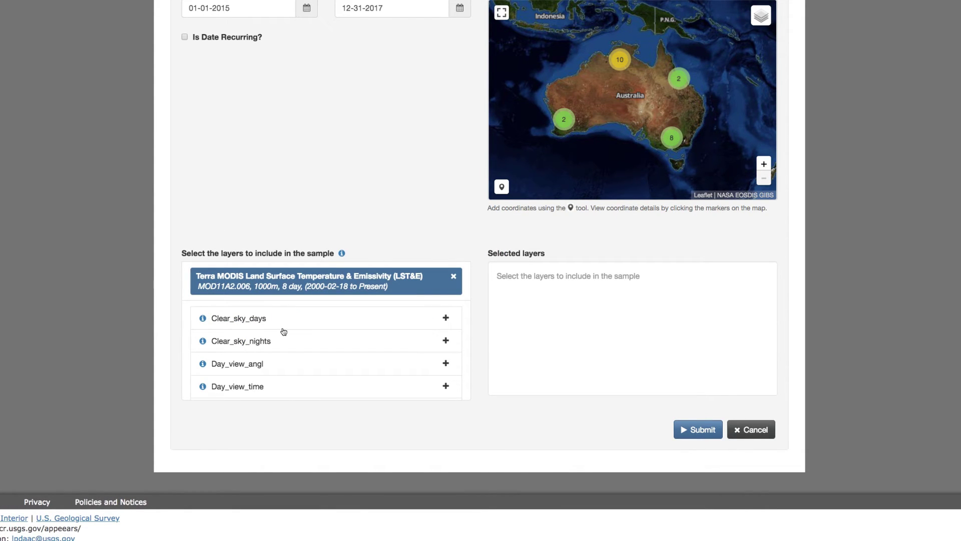
scroll(300, 353, "down", 3)
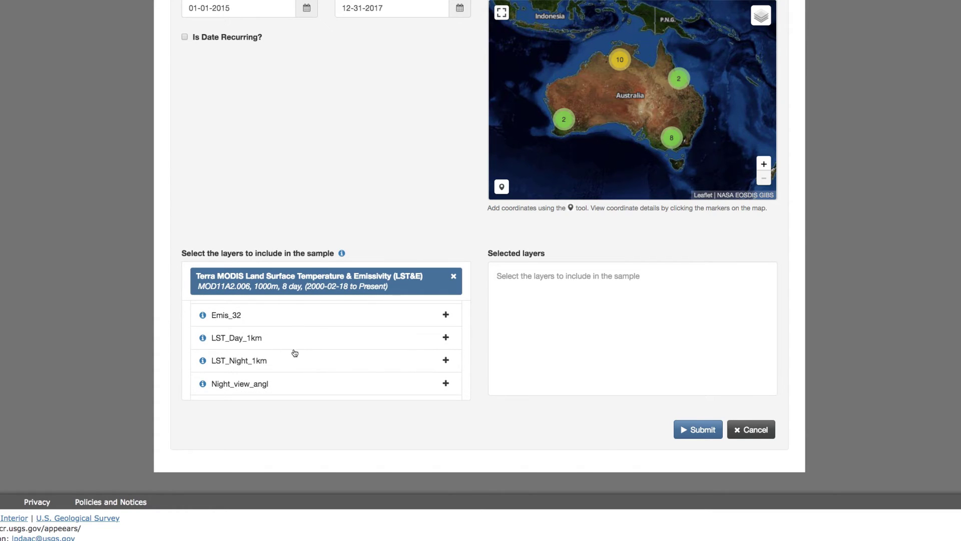
left_click(249, 338)
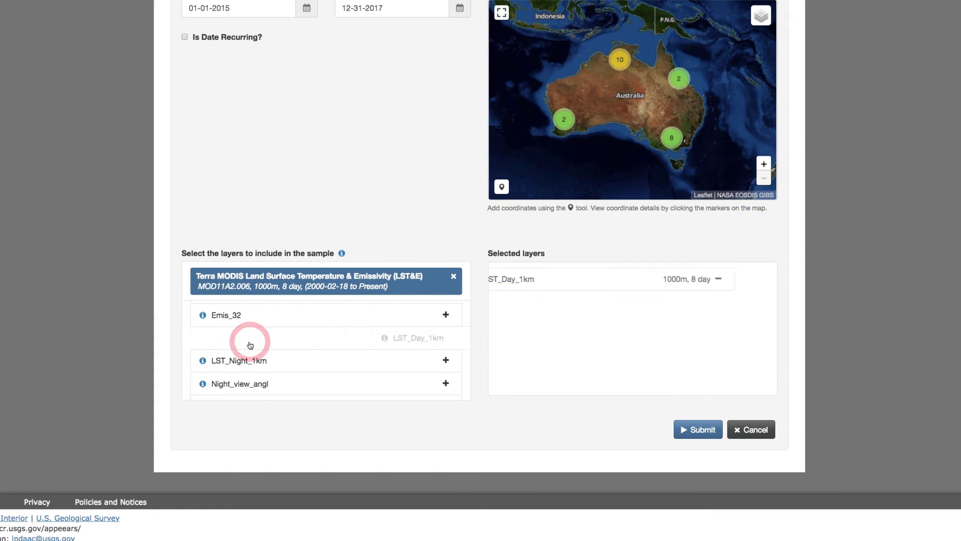
left_click(508, 279)
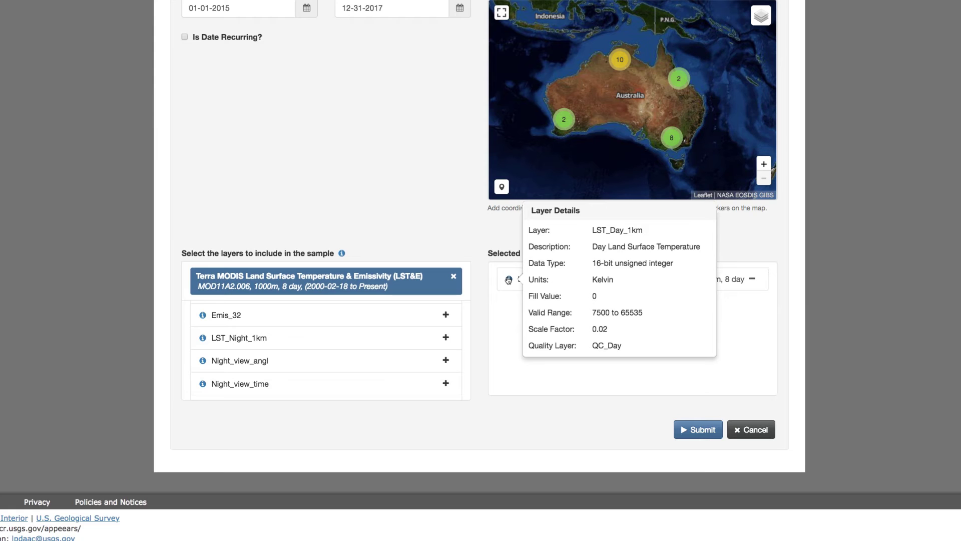
left_click(508, 279)
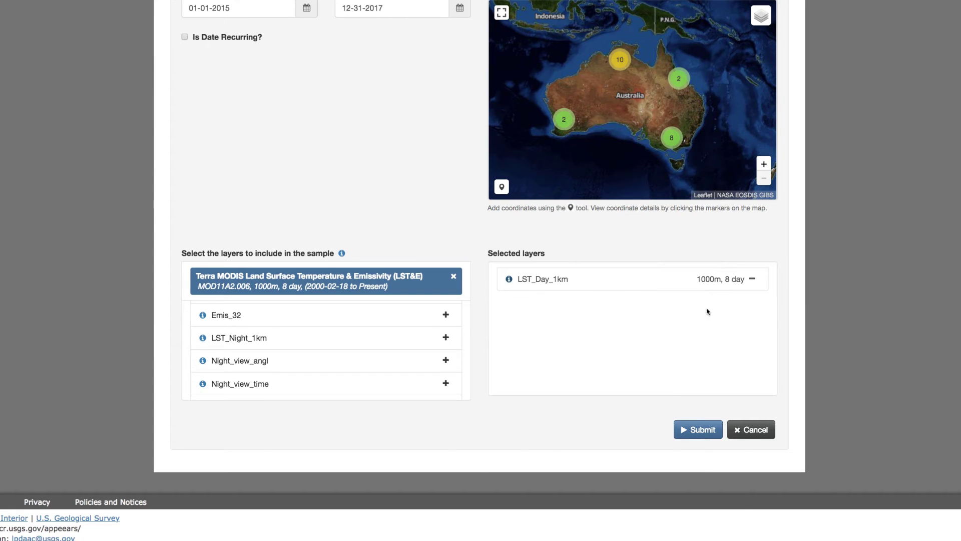
left_click(222, 320)
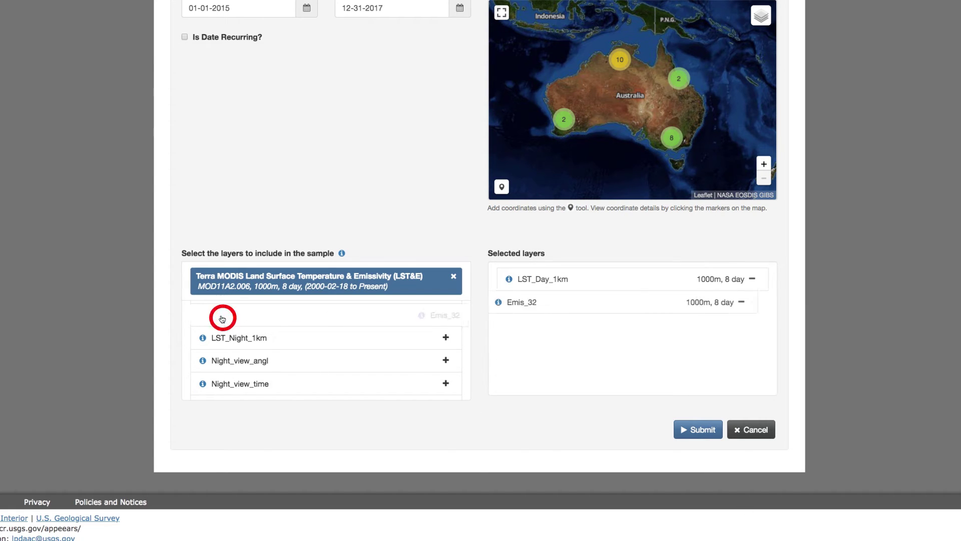
left_click(627, 308)
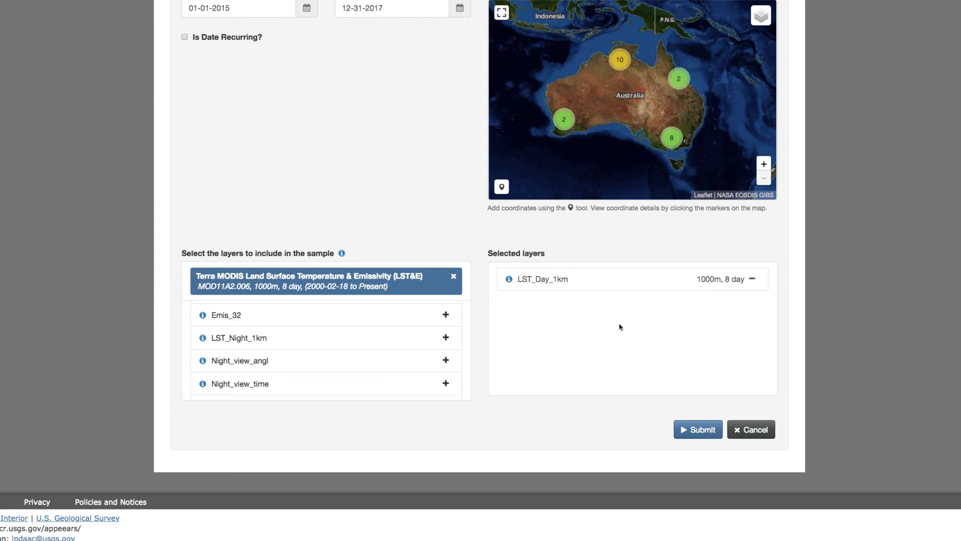
Step: Add the 16-day NDVI layer from MOD13Q1 and submit the request
left_click(454, 277)
type("MOD")
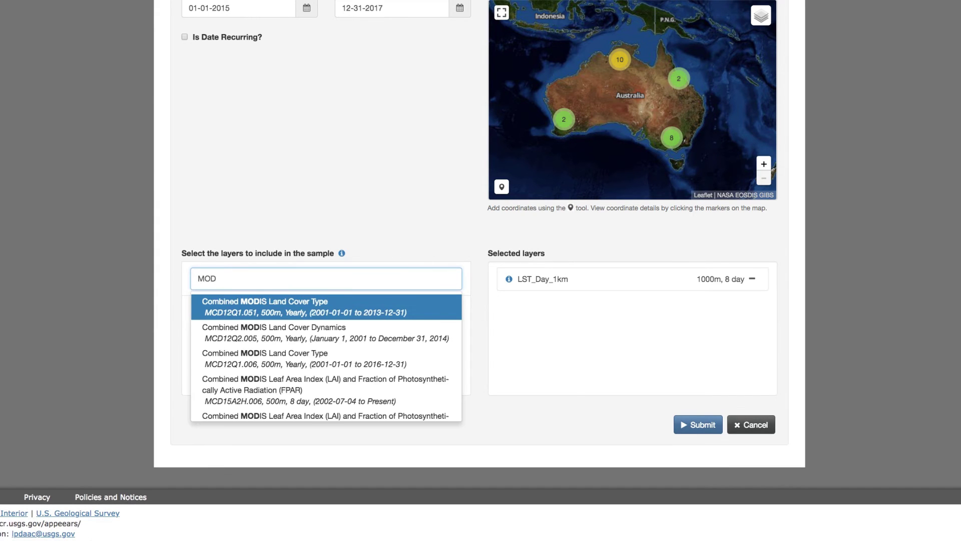
type("13Q")
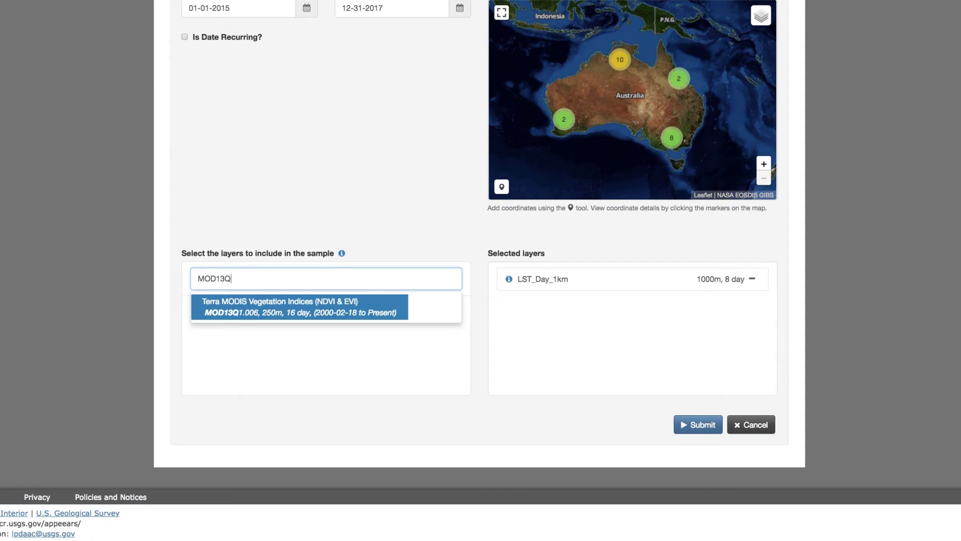
left_click(339, 317)
left_click(324, 369)
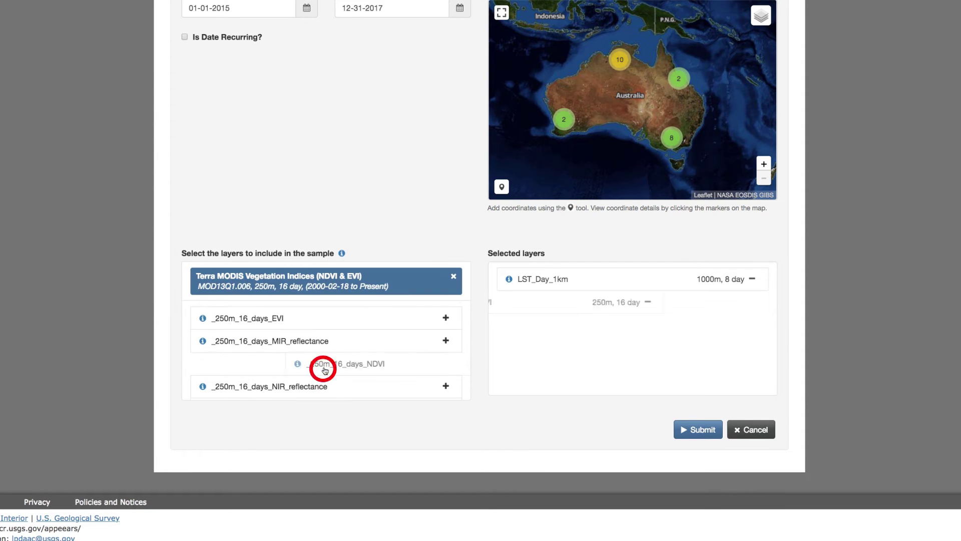
left_click(695, 433)
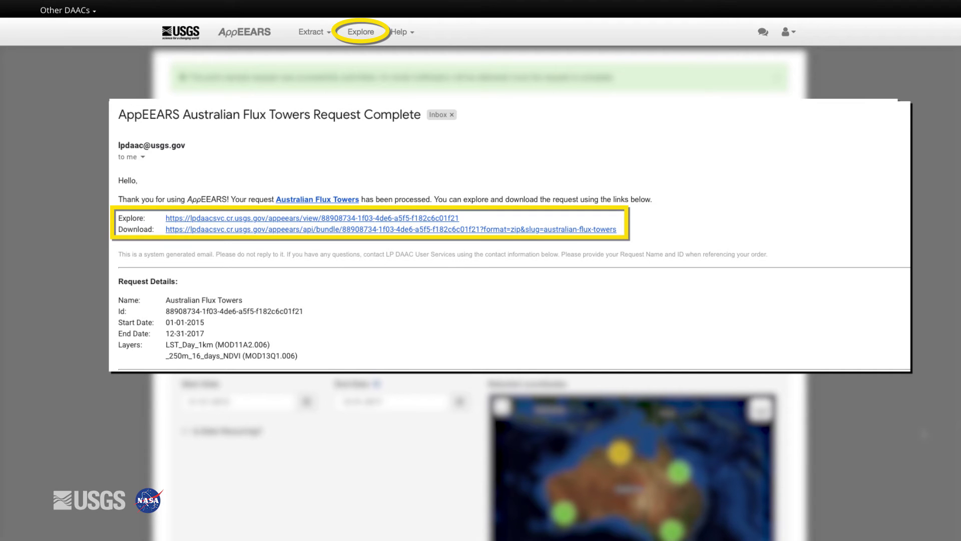
Step: Go to the Explore Requests page to find the completed Australian Flux Towers request
left_click(361, 32)
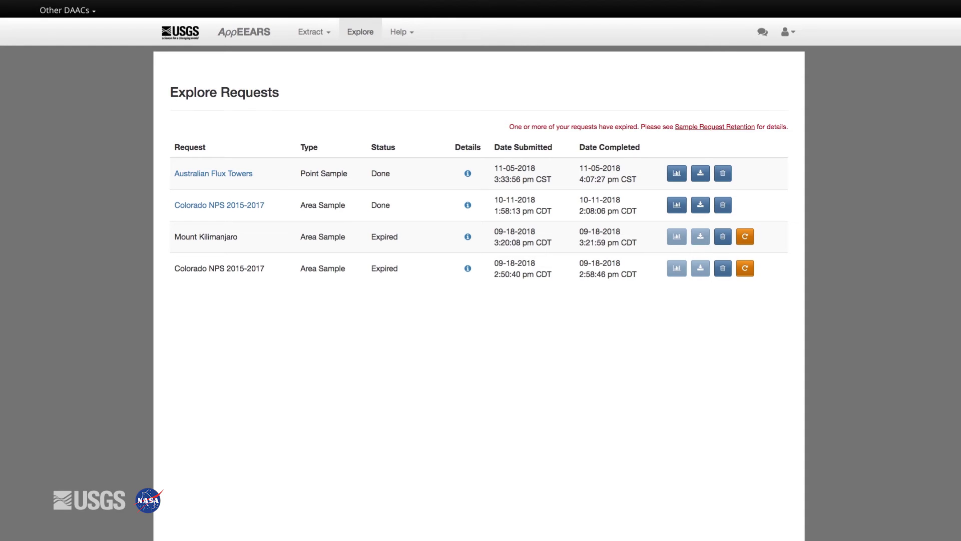
Step: View the Australian Flux Towers plots, showing the AU-Ade LST_Day_1km time series
left_click(676, 172)
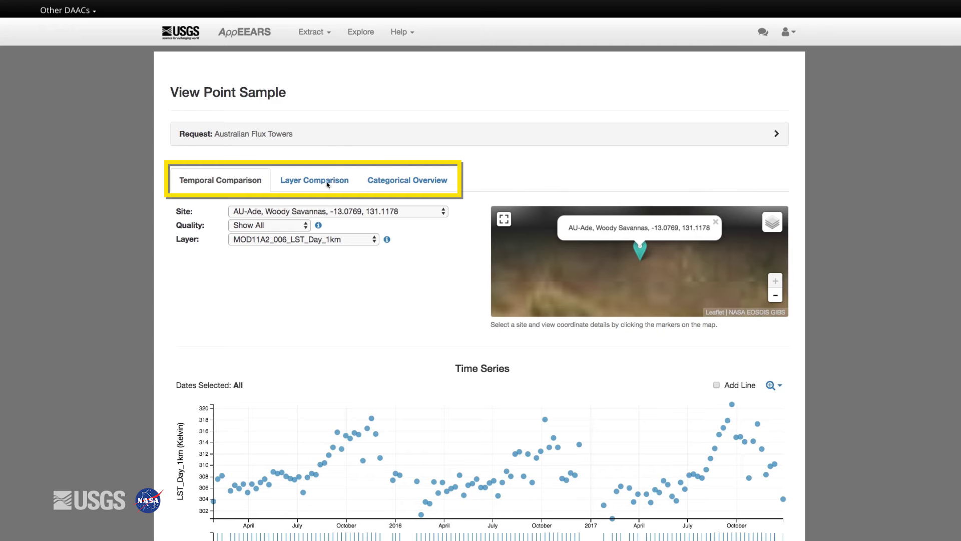
Step: Filter the AU-Ade LST_Day_1km time series to show good-quality points only
left_click(306, 180)
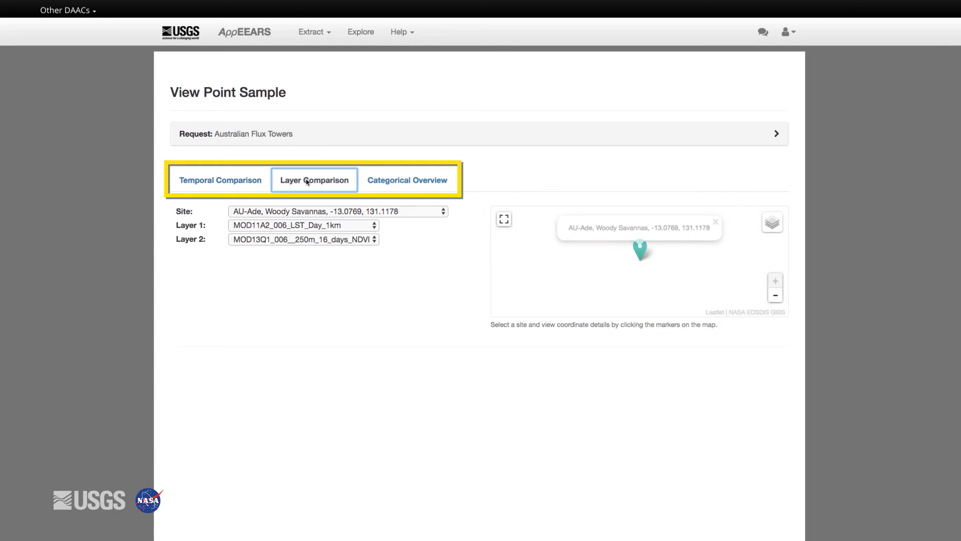
left_click(408, 181)
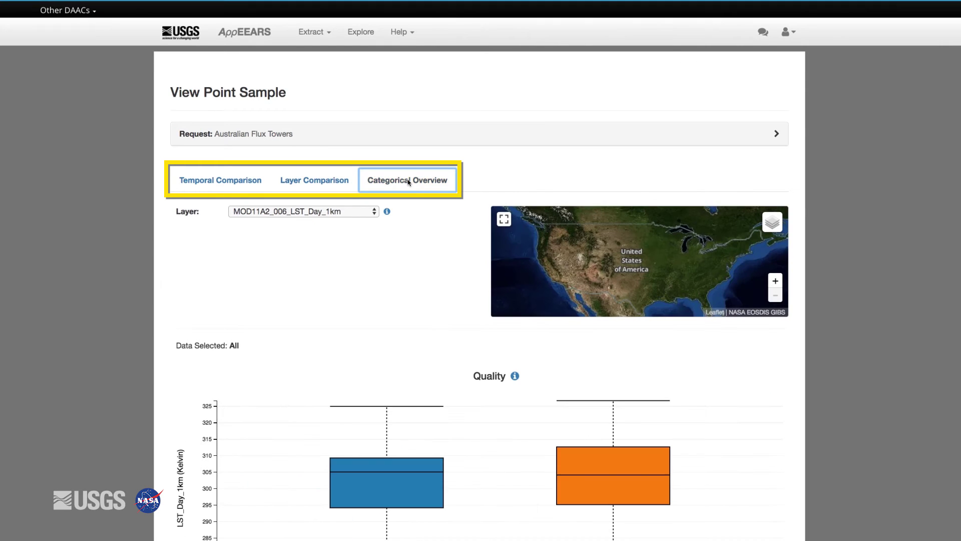
left_click(254, 183)
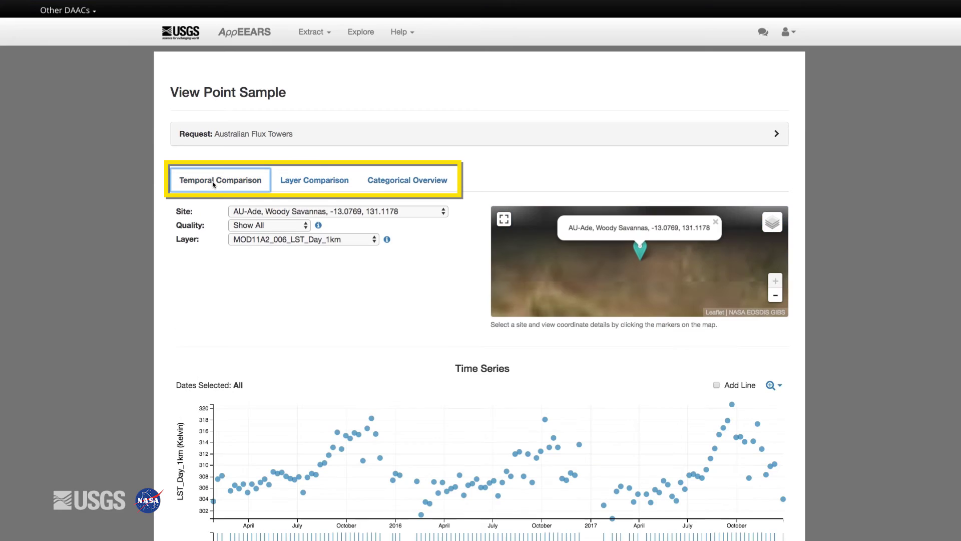
left_click(305, 226)
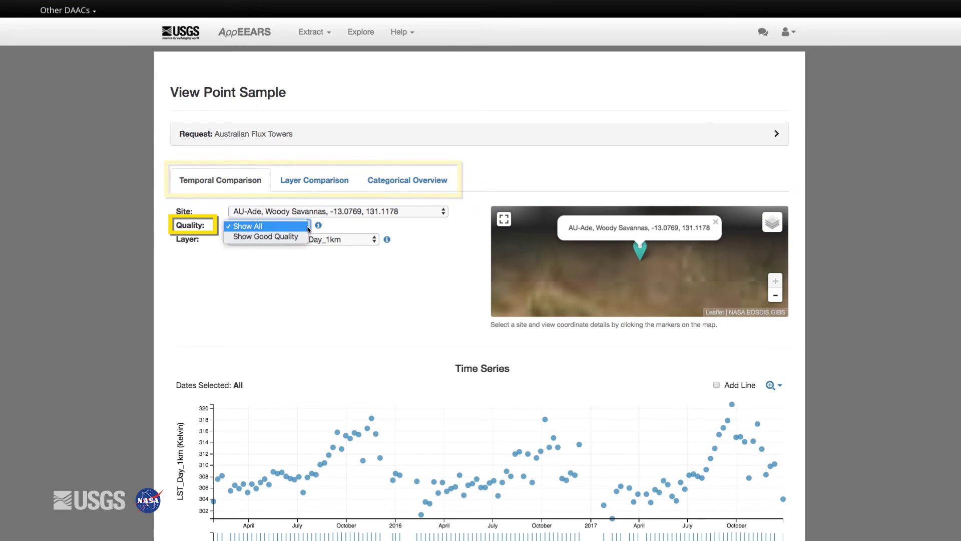
left_click(278, 235)
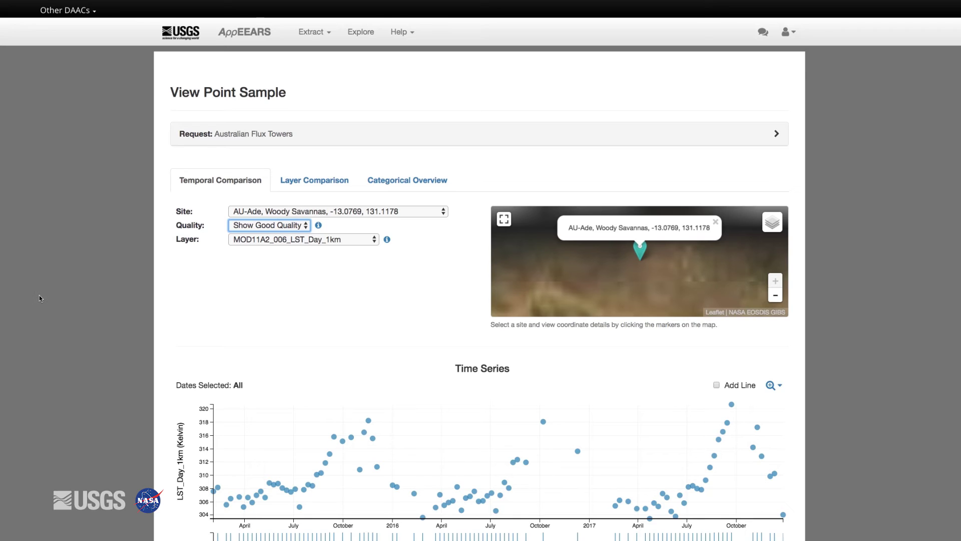
Step: Zoom the time series to 07-02-2015 through 03-27-2016
scroll(40, 297, "down", 5)
scroll(40, 298, "down", 3)
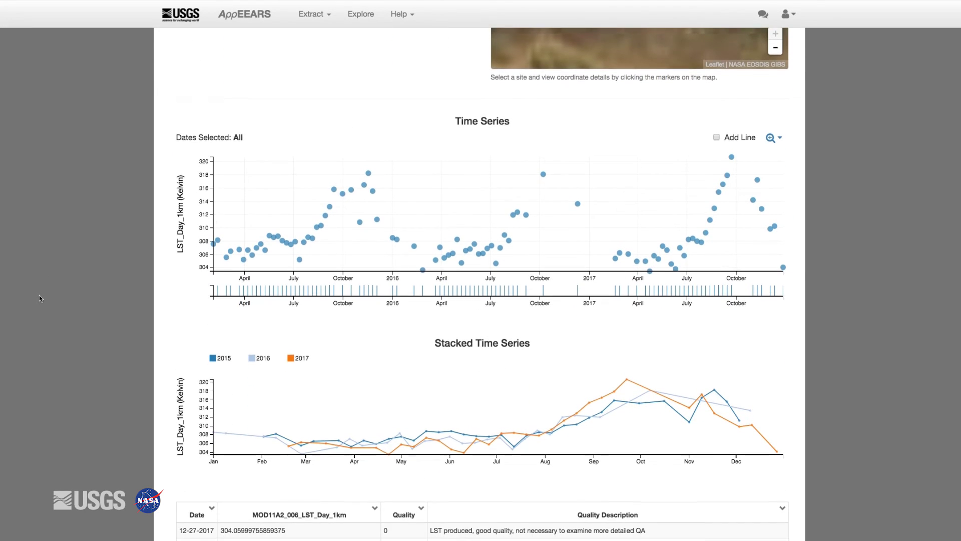
left_click_drag(293, 210, 441, 210)
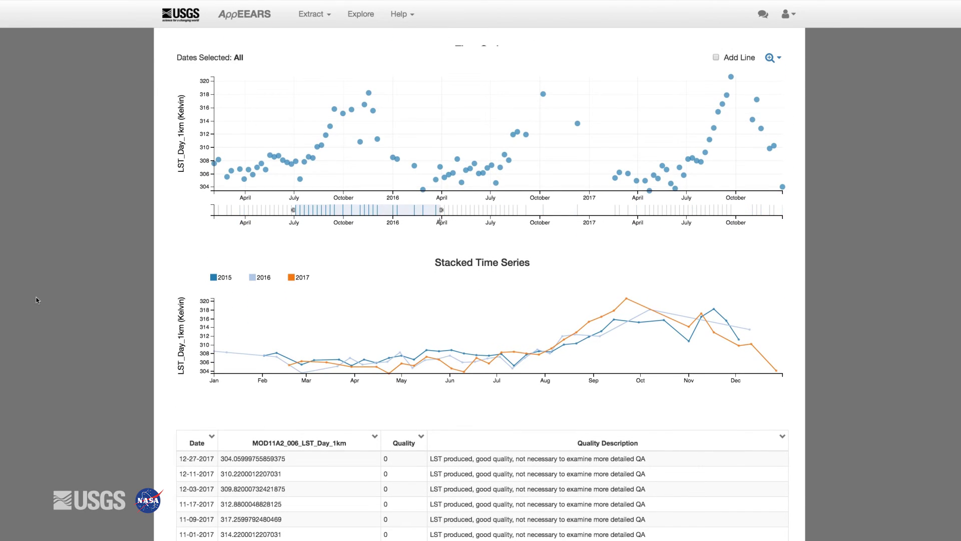
mouse_move(352, 127)
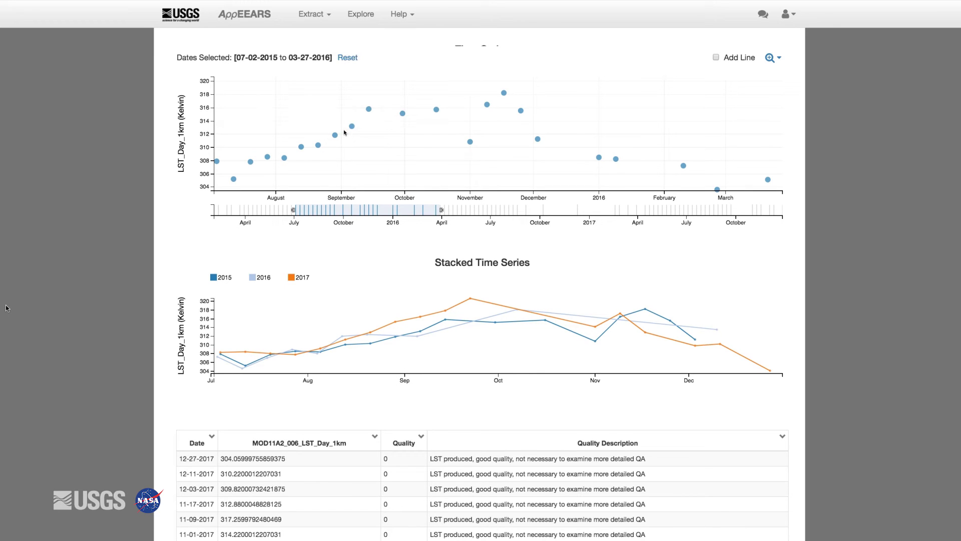
scroll(335, 137, "down", 3)
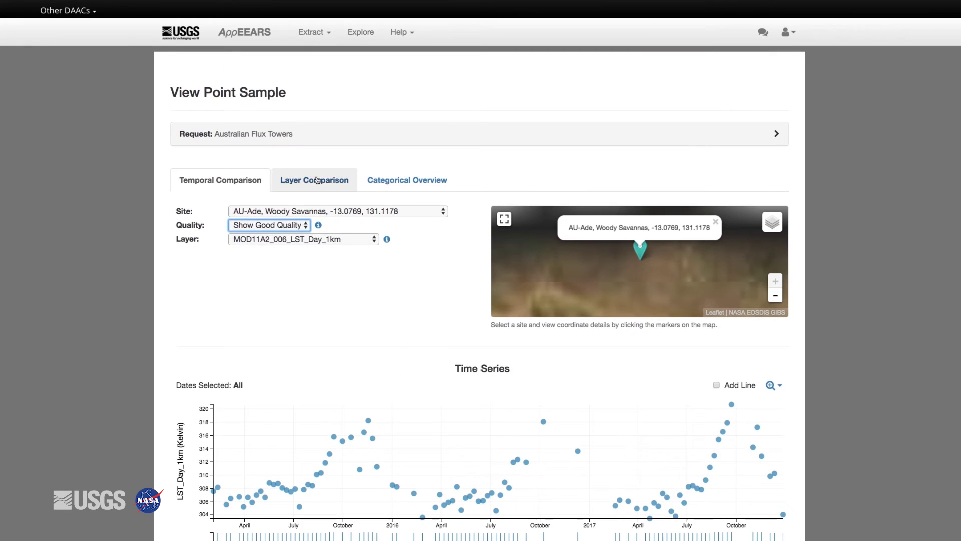
Step: Compare LST_Day_1km with NDVI at the AU-Lox site, then show the Categorical Overview box plots
left_click(321, 181)
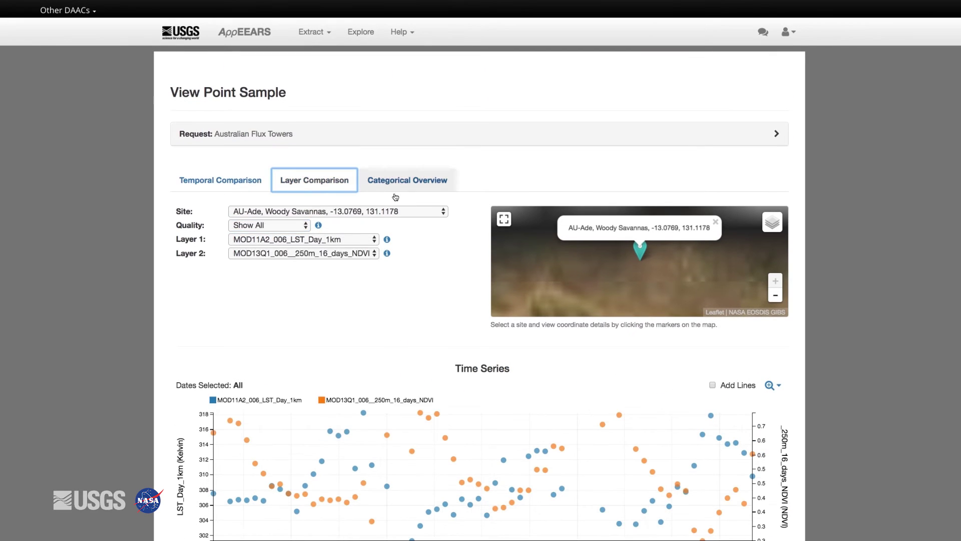
left_click(336, 212)
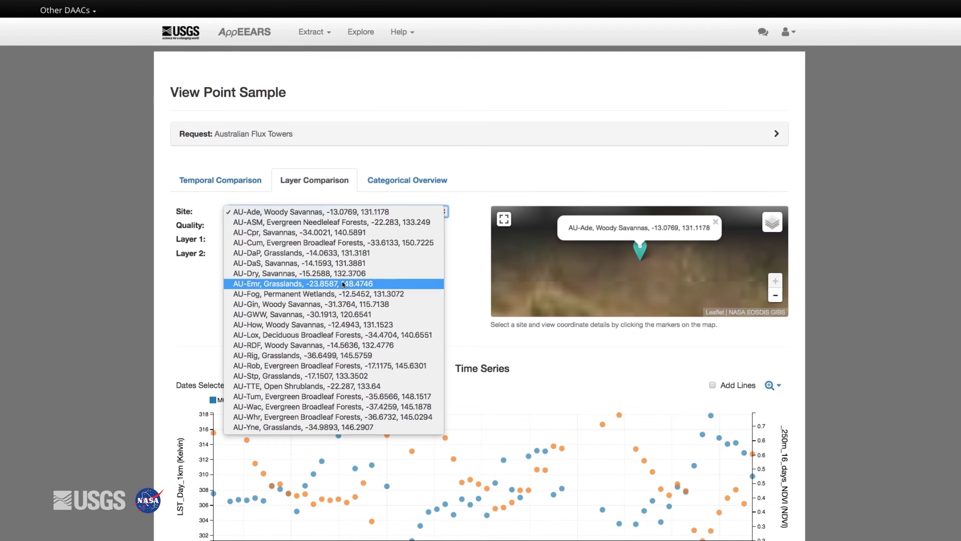
left_click(356, 335)
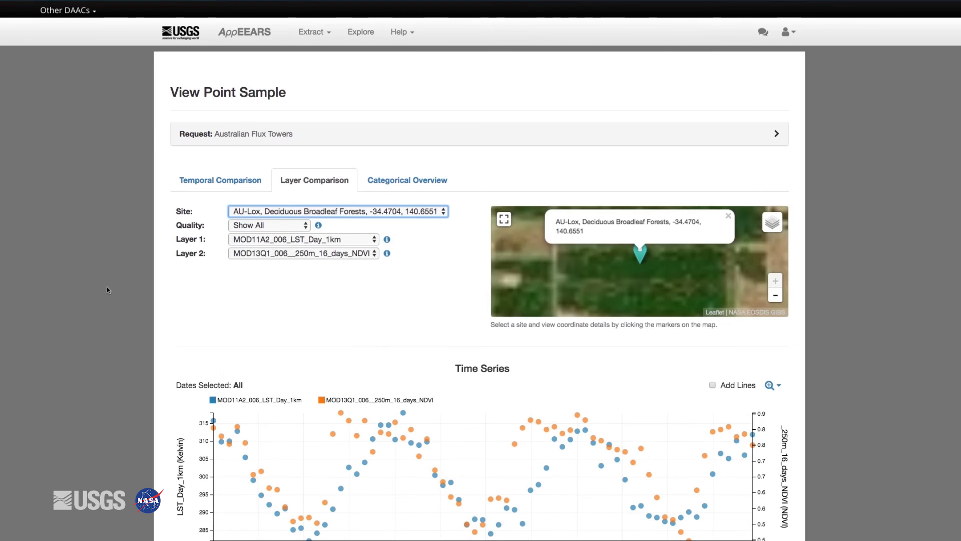
scroll(107, 287, "down", 6)
scroll(112, 286, "down", 5)
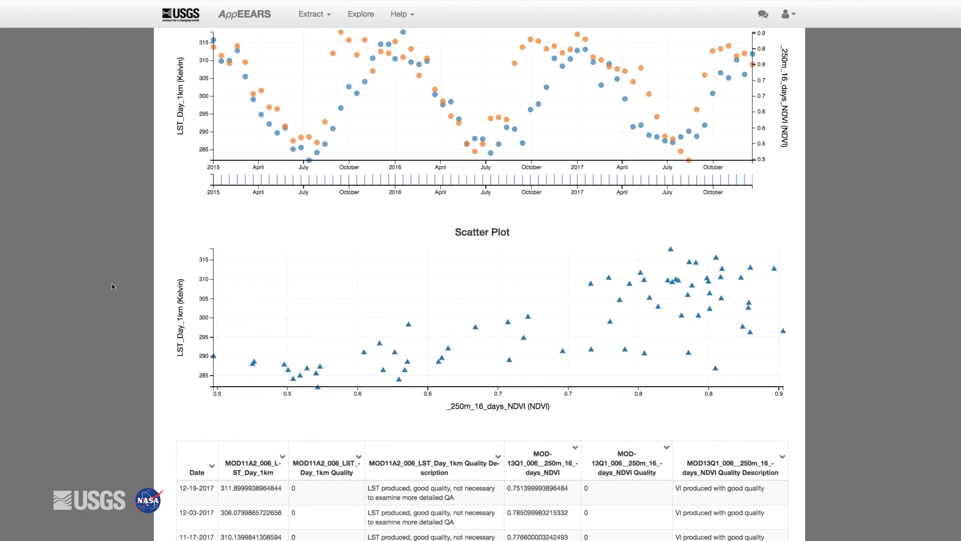
scroll(112, 287, "up", 10)
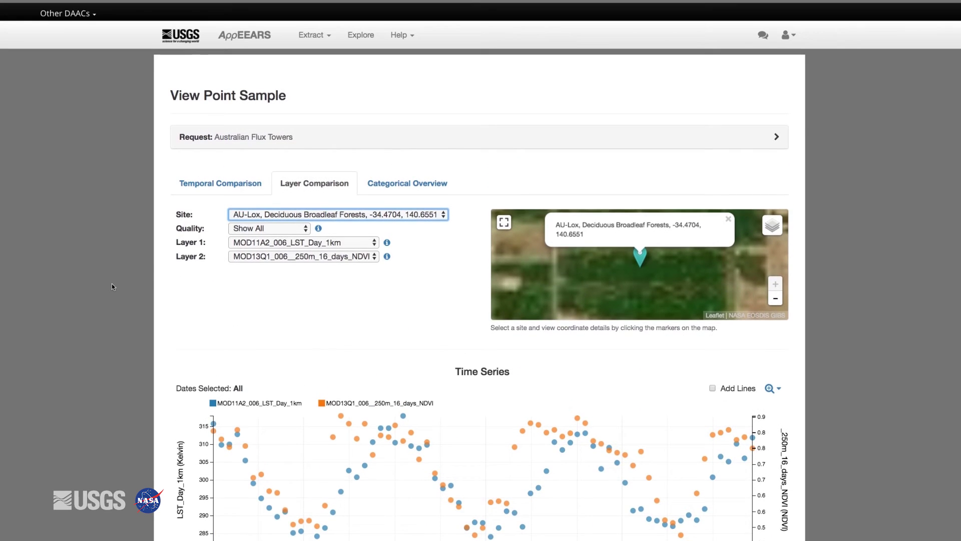
left_click(423, 183)
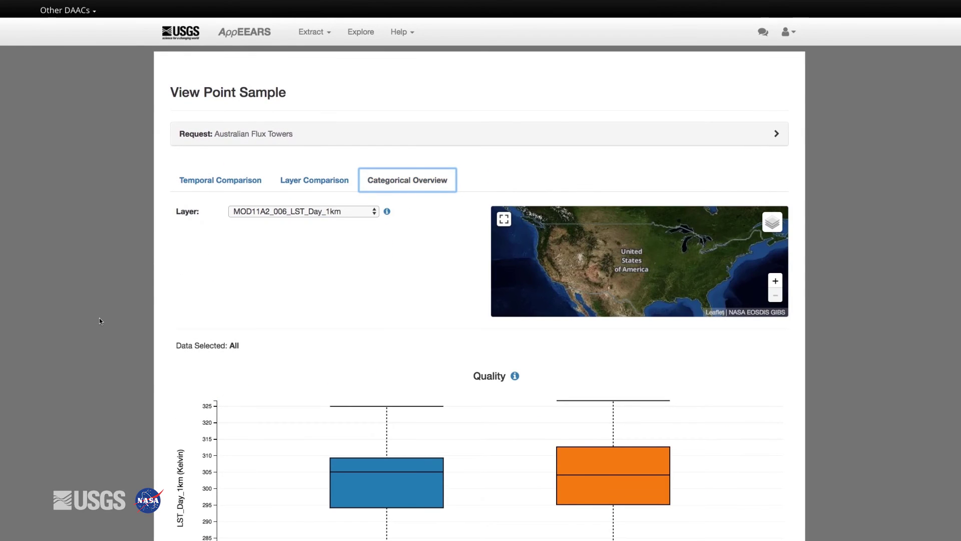
Step: Filter the Categorical Overview box plots to Quality 0 data only
scroll(100, 318, "down", 3)
scroll(100, 319, "down", 4)
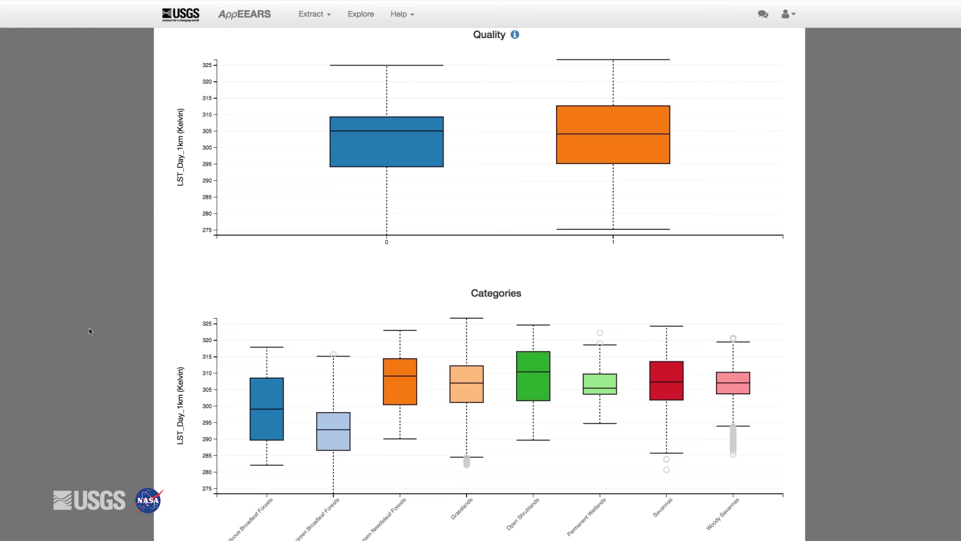
mouse_move(393, 164)
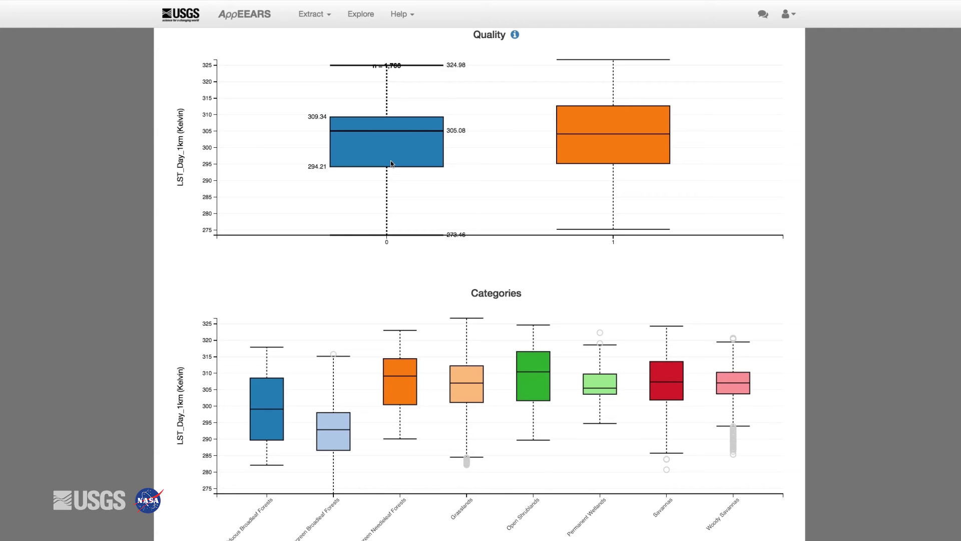
left_click(391, 161)
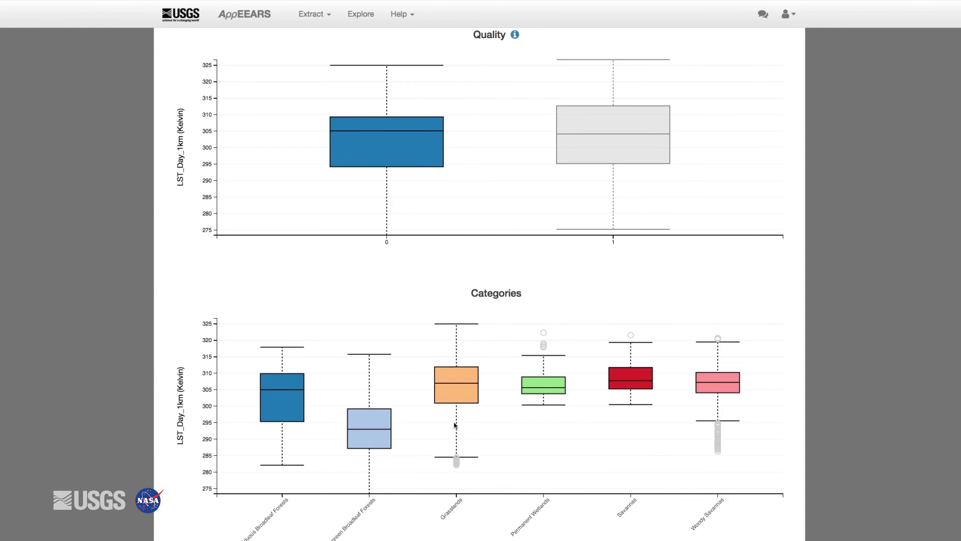
Step: Review the Grasslands Sites box plots for the four grassland sites
mouse_move(452, 377)
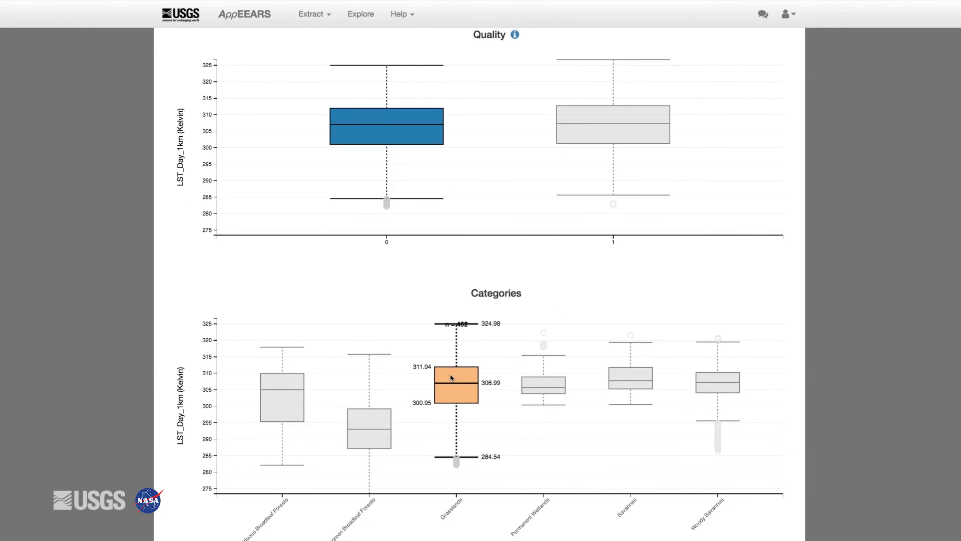
scroll(451, 377, "down", 5)
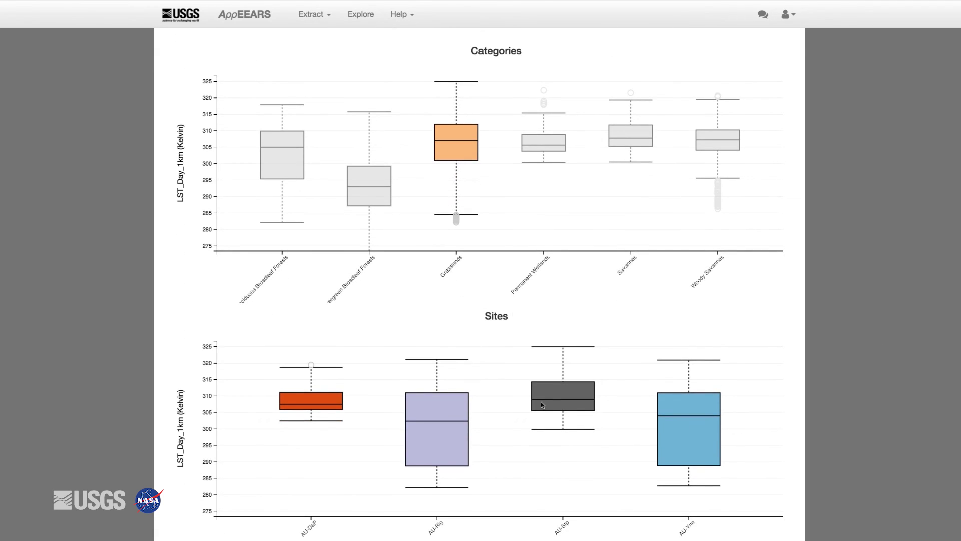
mouse_move(443, 417)
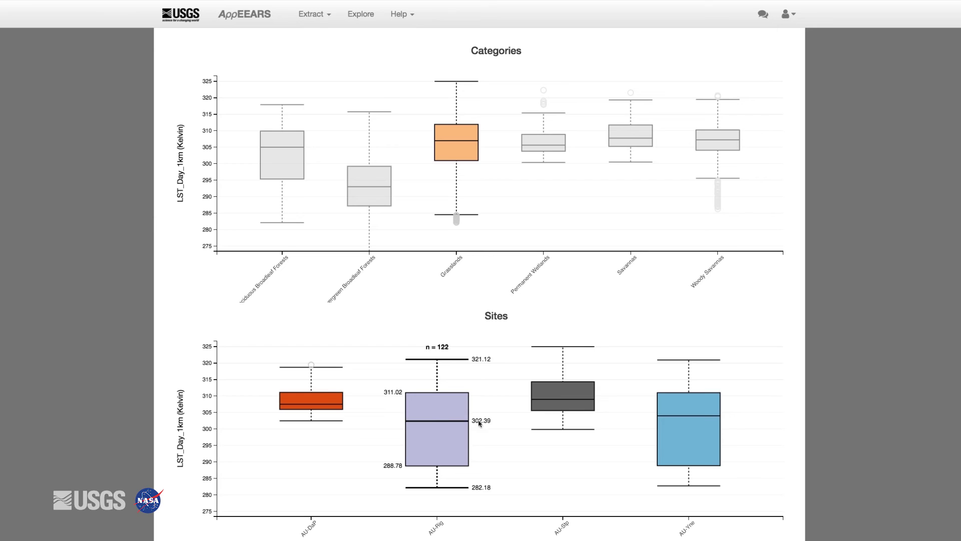
mouse_move(561, 389)
mouse_move(680, 437)
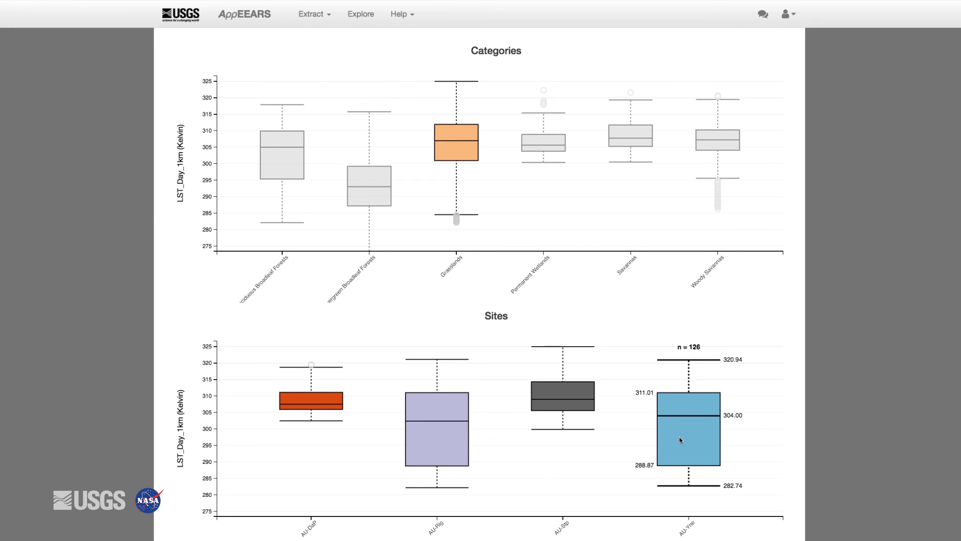
mouse_move(311, 401)
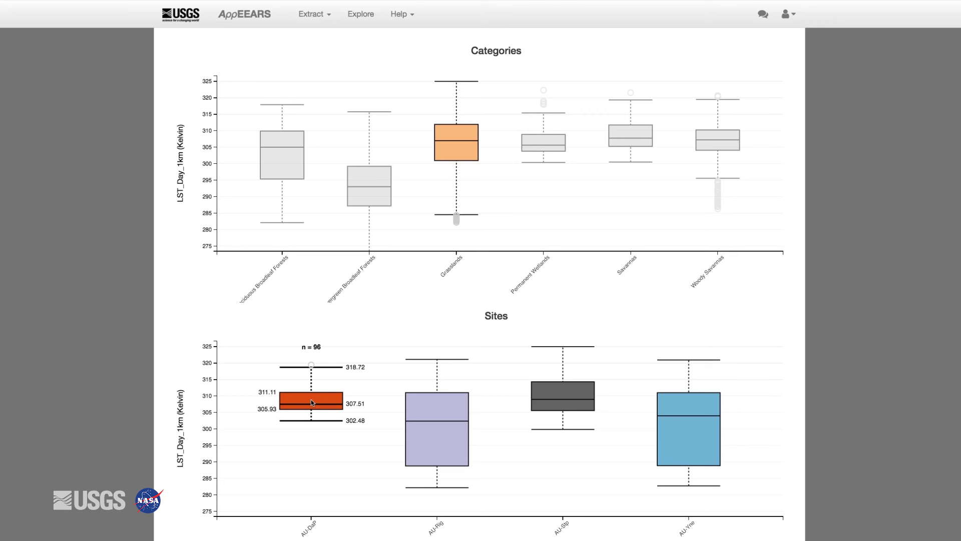
scroll(664, 353, "up", 1)
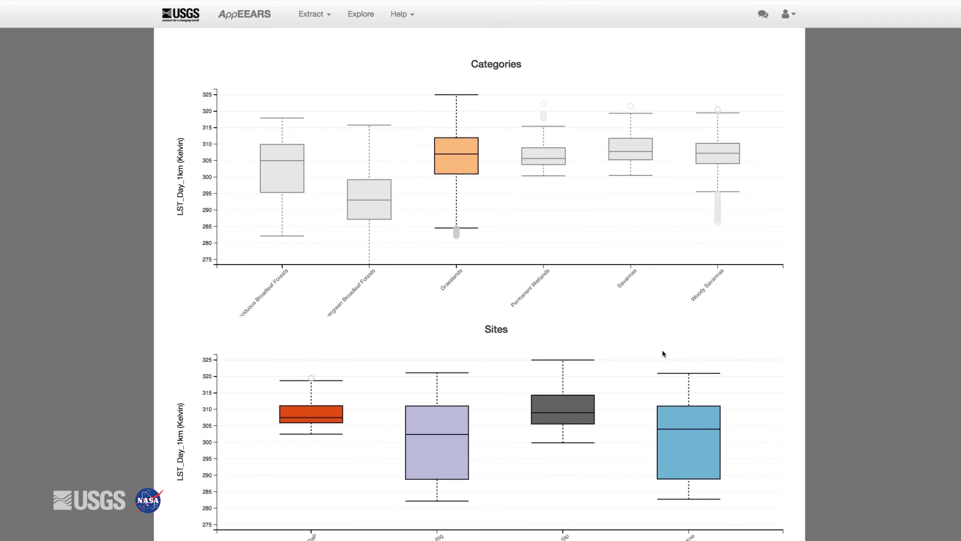
mouse_move(457, 160)
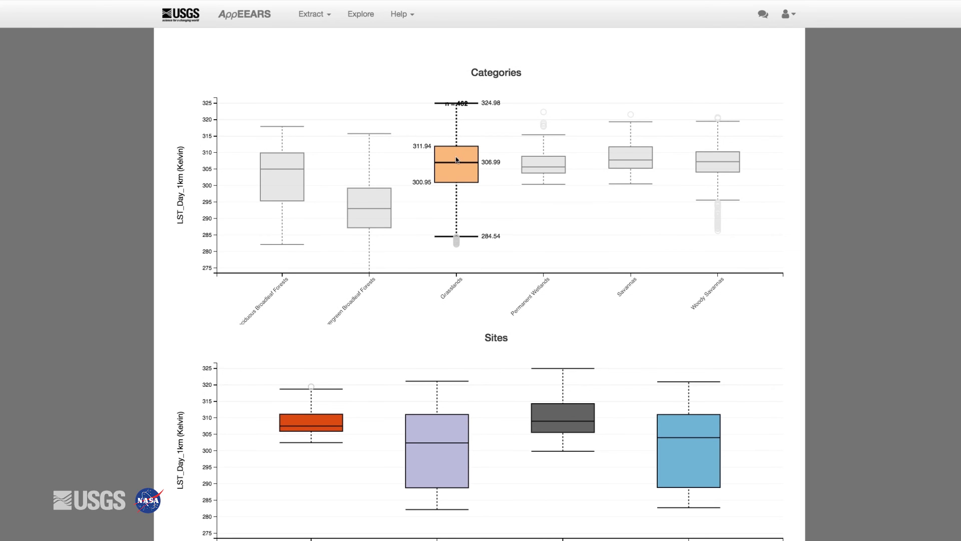
scroll(723, 292, "up", 10)
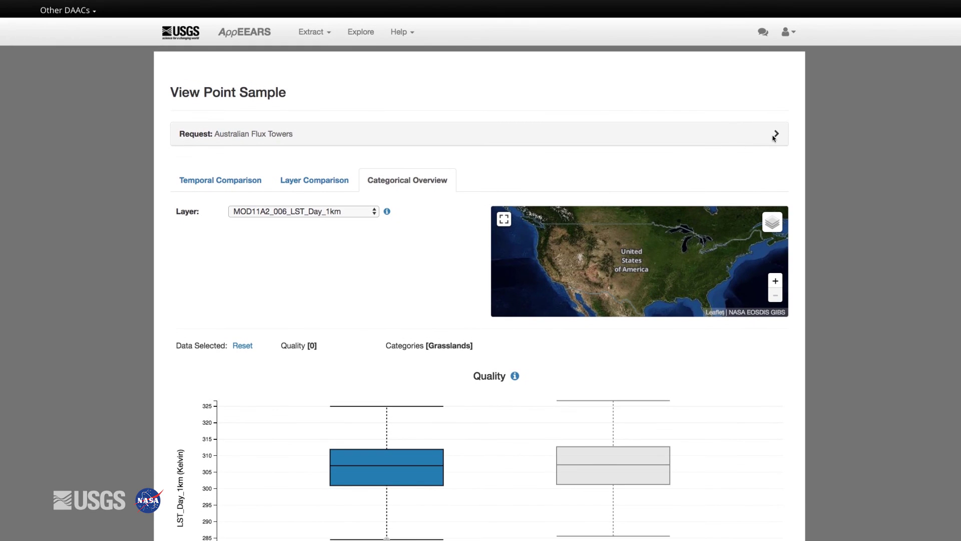
Step: Expand the Australian Flux Towers request details and go to its download page
left_click(775, 135)
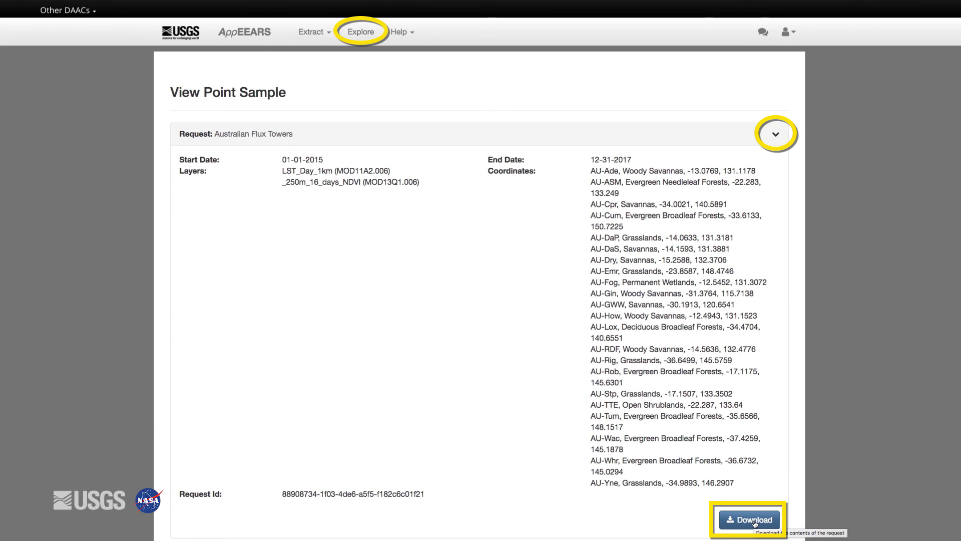
left_click(751, 520)
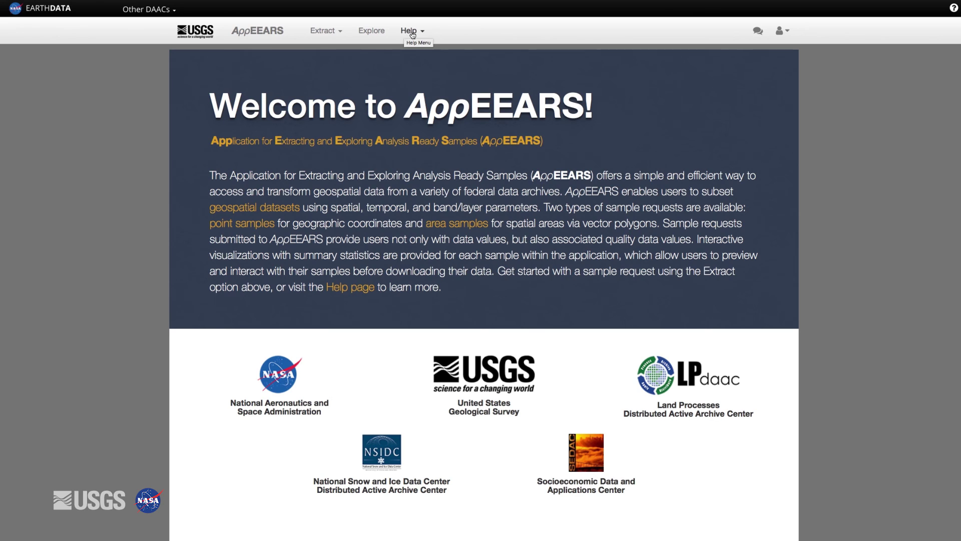
Step: Show the Help options: documentation, API documentation, available products and user services contact
left_click(411, 32)
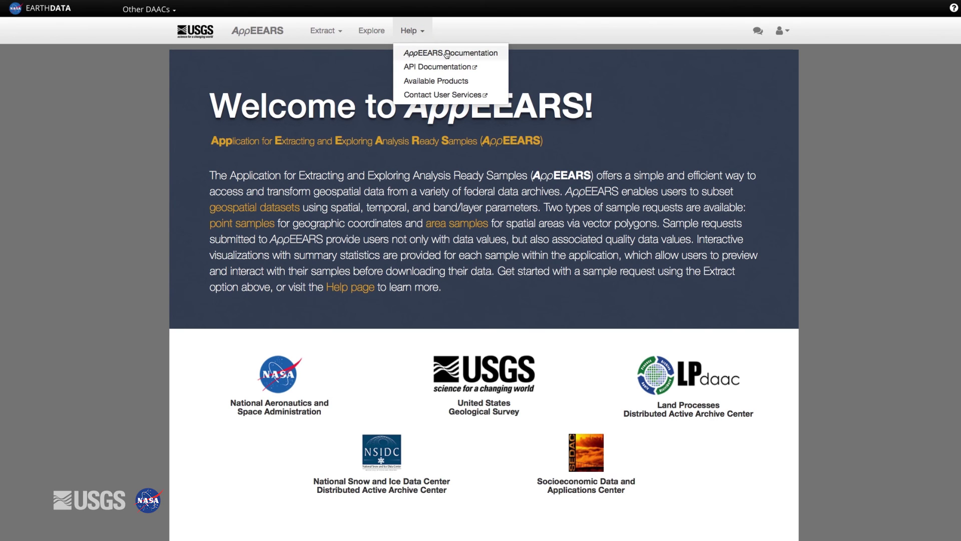